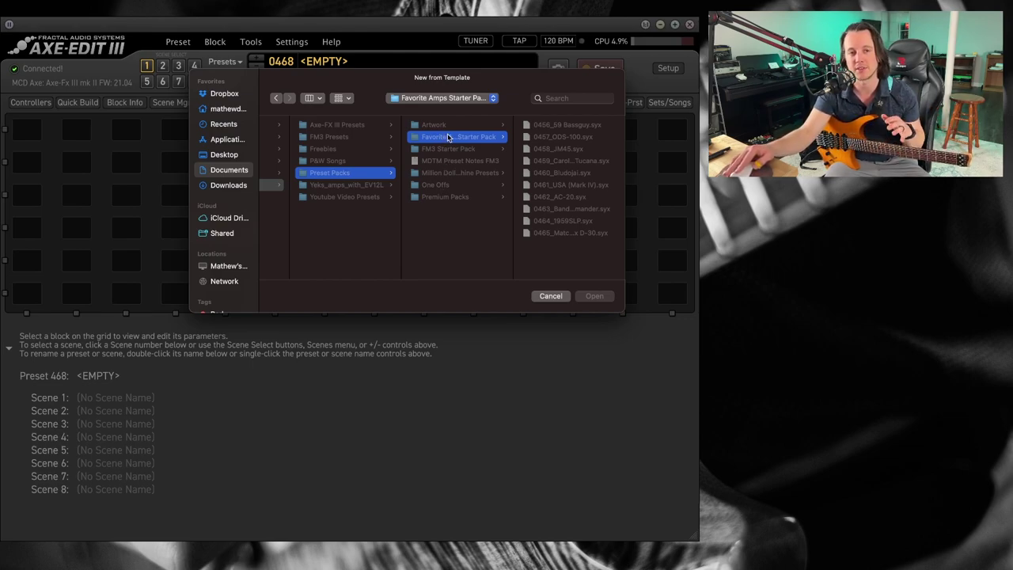
# Step: Load 0464_1959SLP.syx from the Favorite Amps Starter Pack folder as preset 0468
pyautogui.click(448, 138)
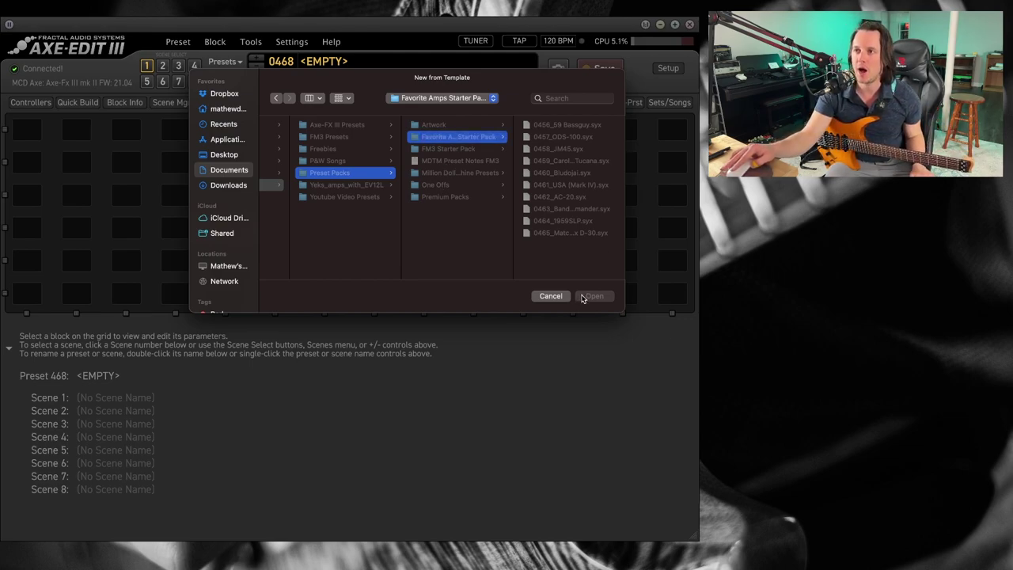
pyautogui.click(567, 220)
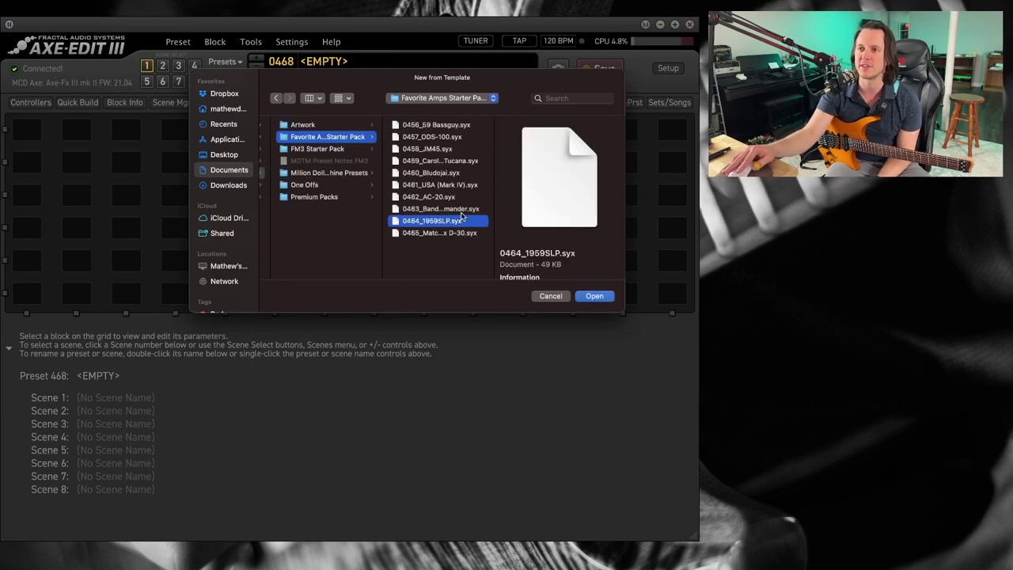
pyautogui.click(611, 295)
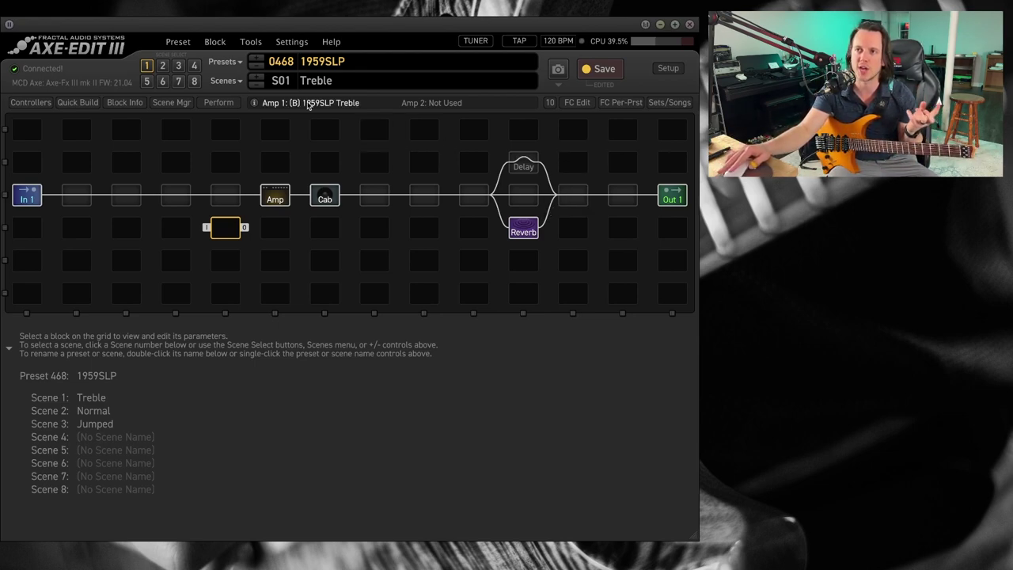
# Step: Inspect the Cab block, then the Amp's Tone page (Gain 5.52, Bass 1.46, Mid 6.56, Treble 5.12)
pyautogui.click(330, 197)
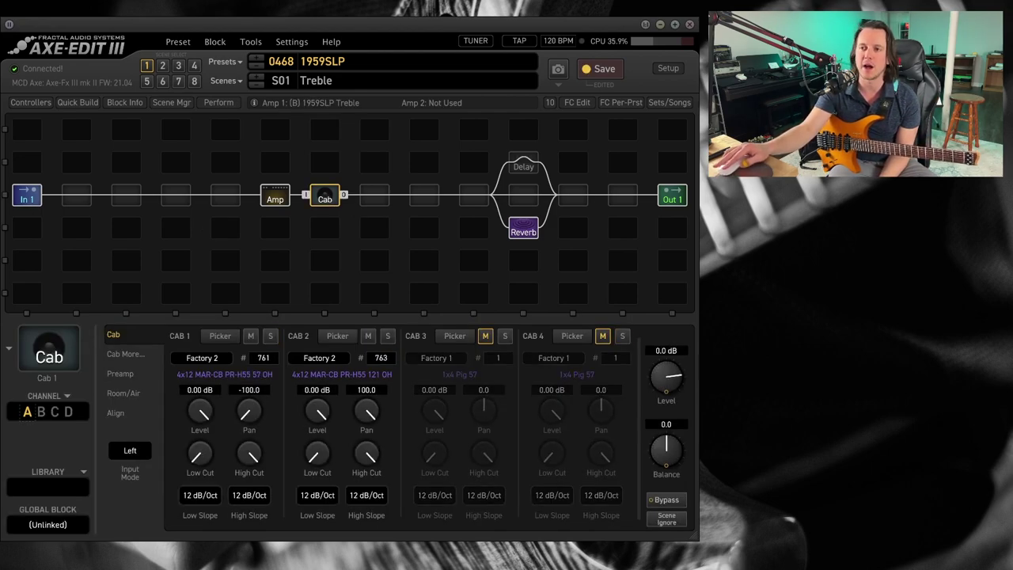
pyautogui.click(274, 200)
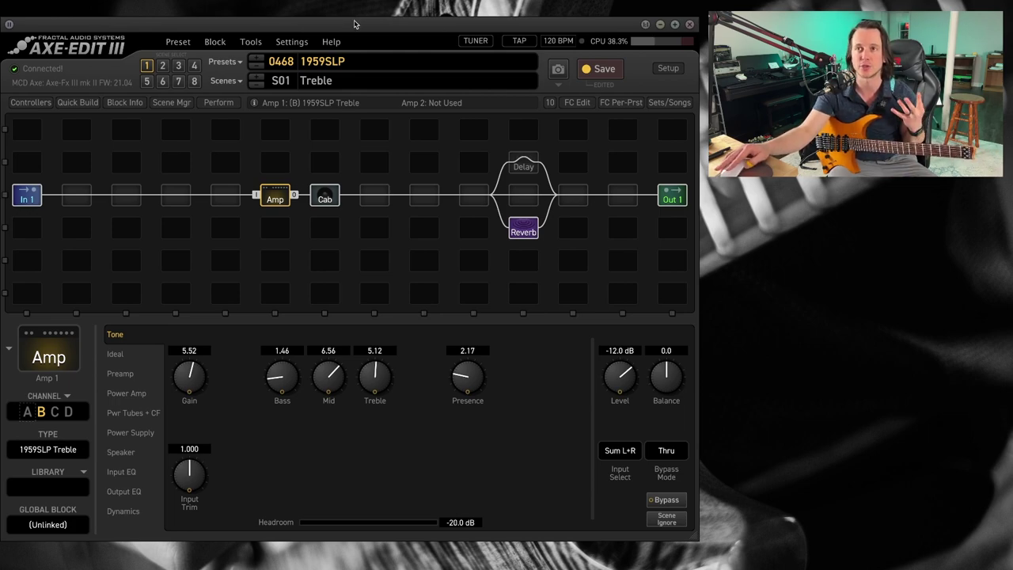
pyautogui.click(251, 41)
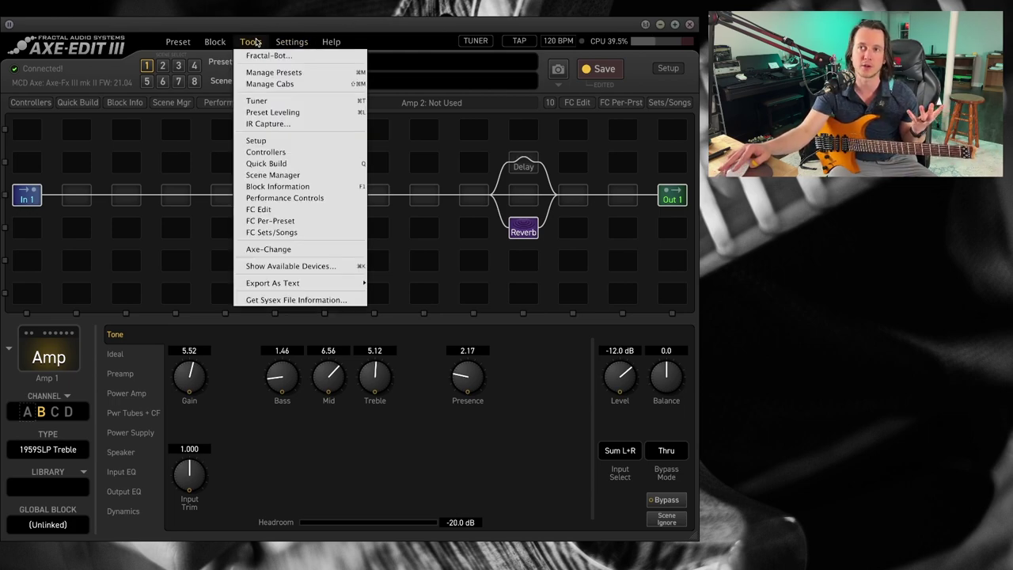
# Step: In Preset Leveling, adjust the Amp 1 Level knob and settle it at -13.6 dB
pyautogui.click(287, 113)
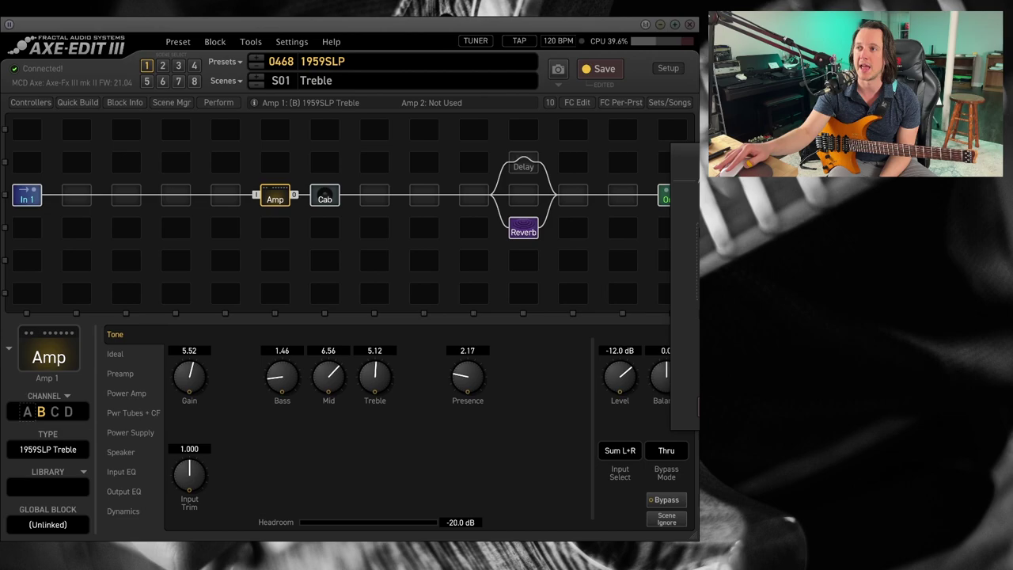
pyautogui.moveTo(861, 155); pyautogui.dragTo(448, 99)
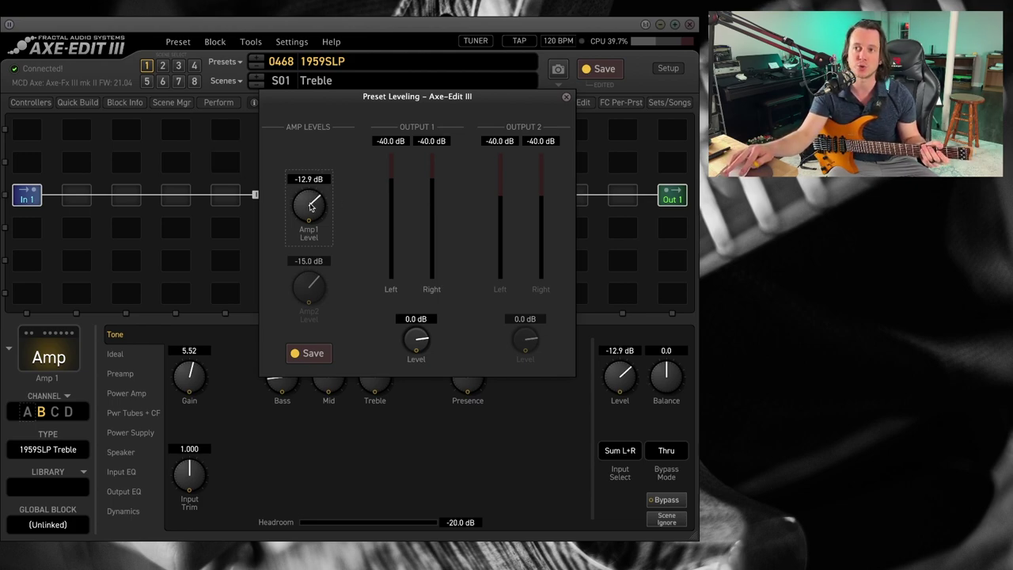
pyautogui.moveTo(314, 203); pyautogui.dragTo(311, 208)
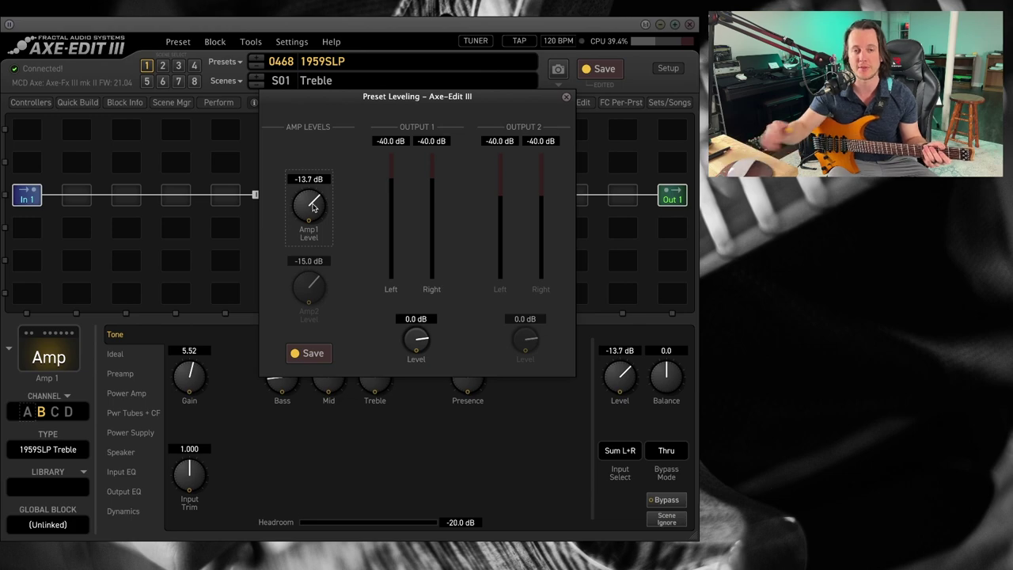
pyautogui.moveTo(311, 207); pyautogui.dragTo(313, 219)
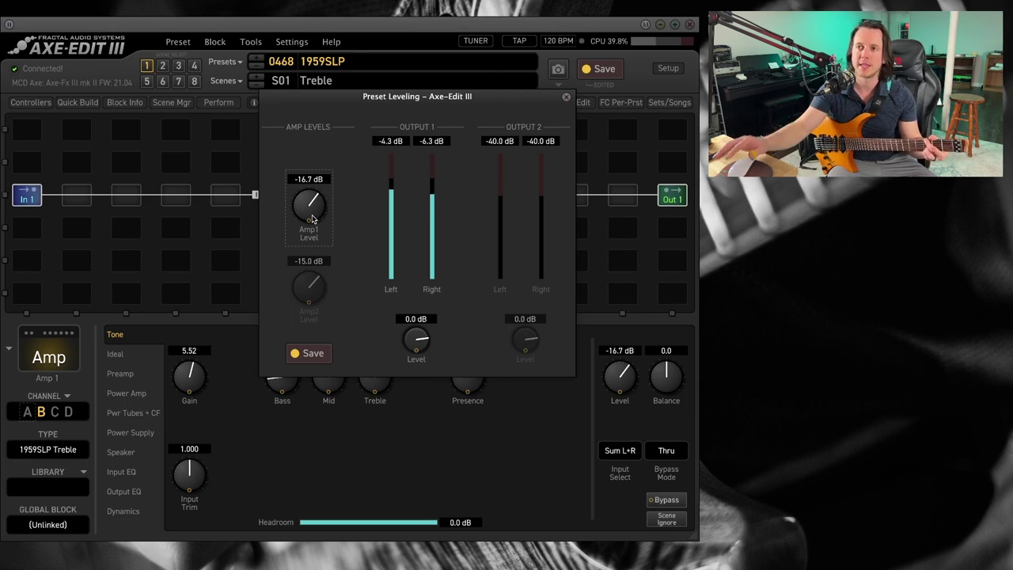
pyautogui.moveTo(305, 218); pyautogui.dragTo(307, 205)
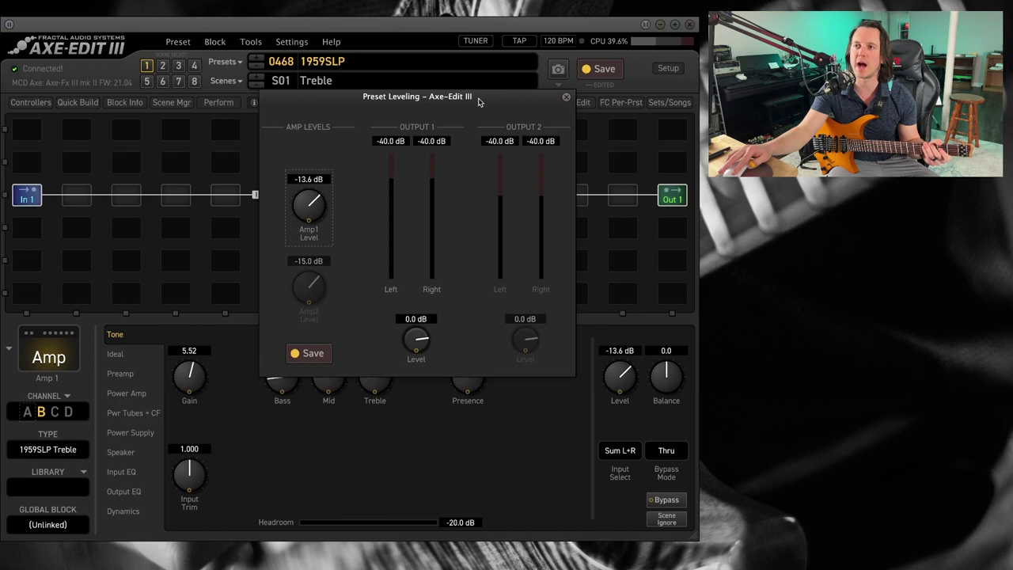
# Step: Close Preset Leveling and insert a Filter 1 block before the Delay/Reverb split
pyautogui.moveTo(519, 96); pyautogui.dragTo(372, 134)
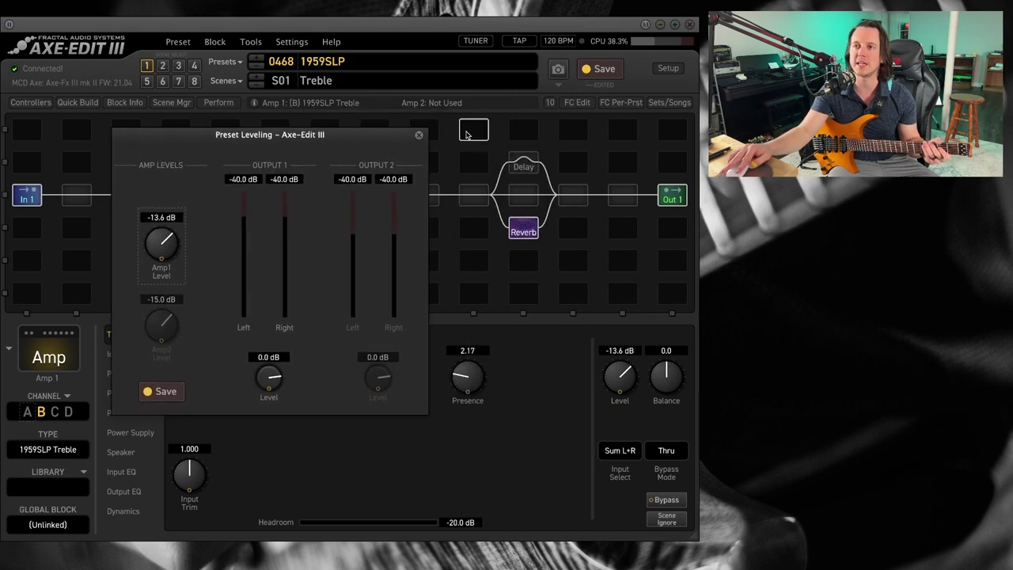
pyautogui.click(419, 136)
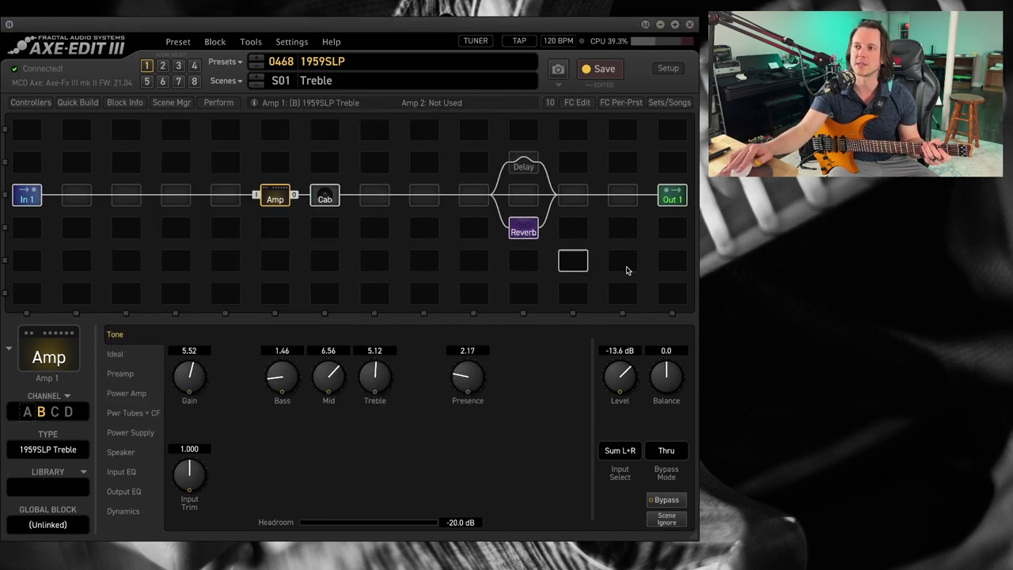
pyautogui.rightClick(466, 197)
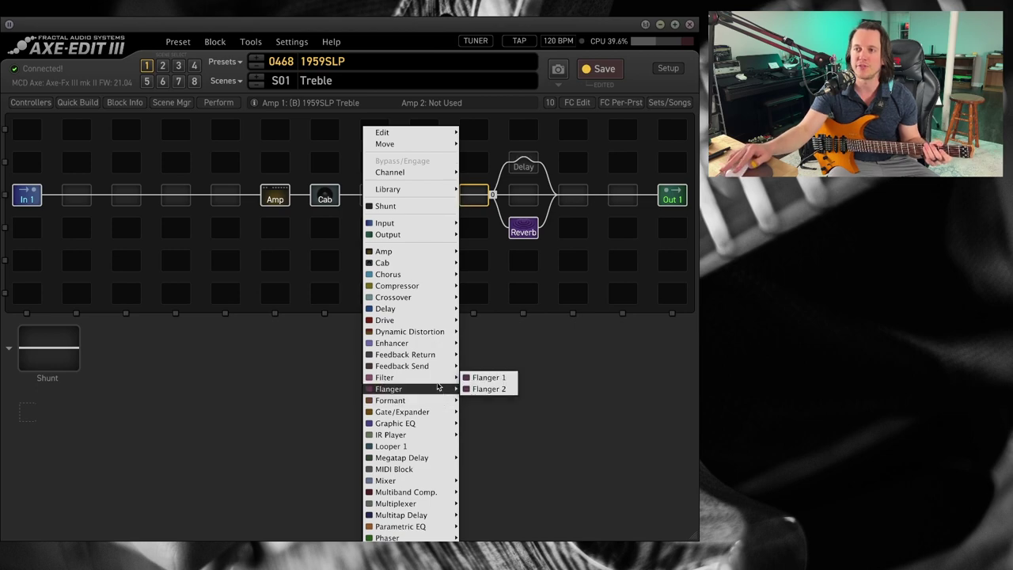
pyautogui.moveTo(436, 379)
pyautogui.click(495, 345)
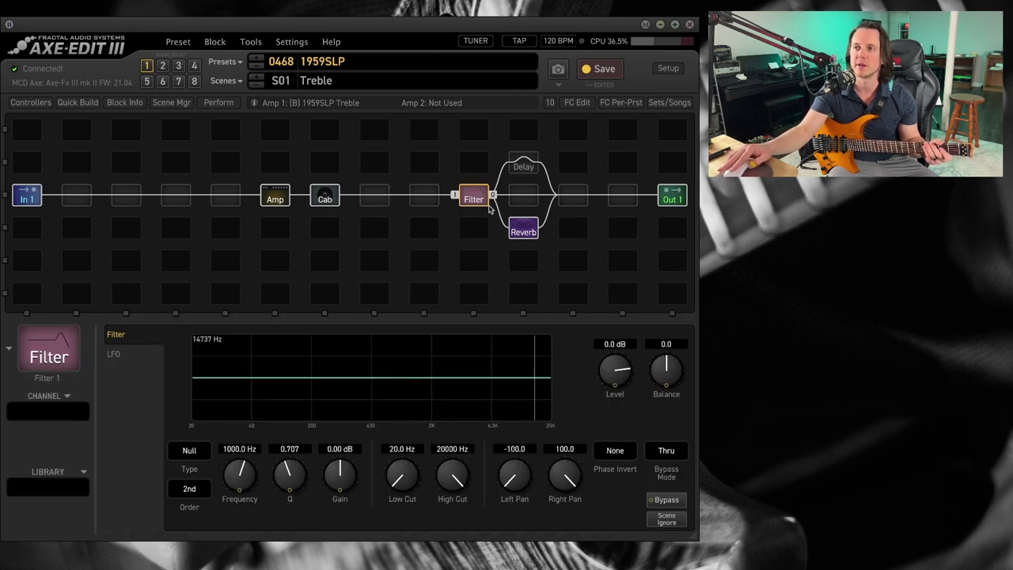
# Step: Set the Filter block's Level to 2.0 dB
pyautogui.doubleClick(612, 343)
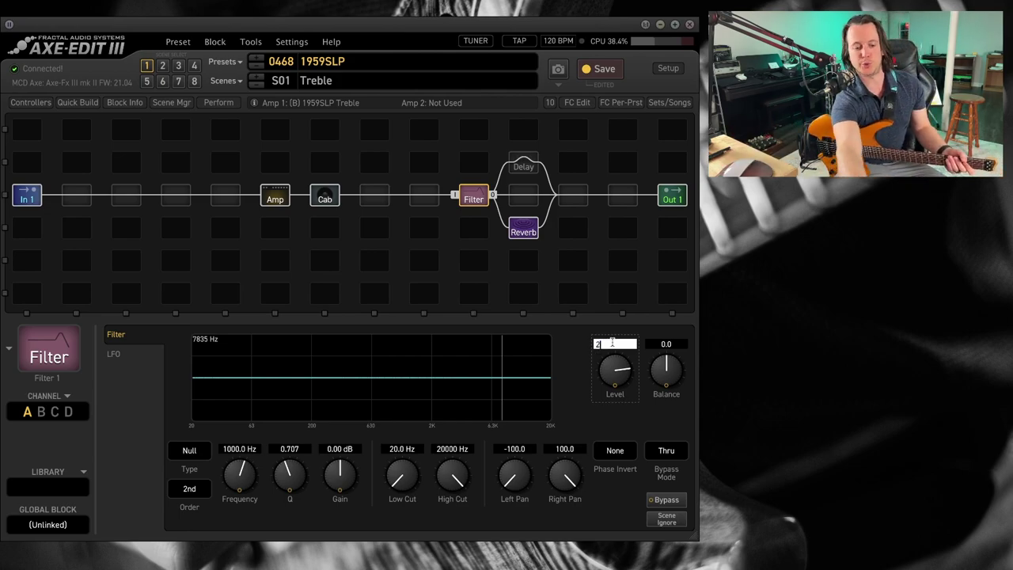
pyautogui.write('2')
pyautogui.press('Return')
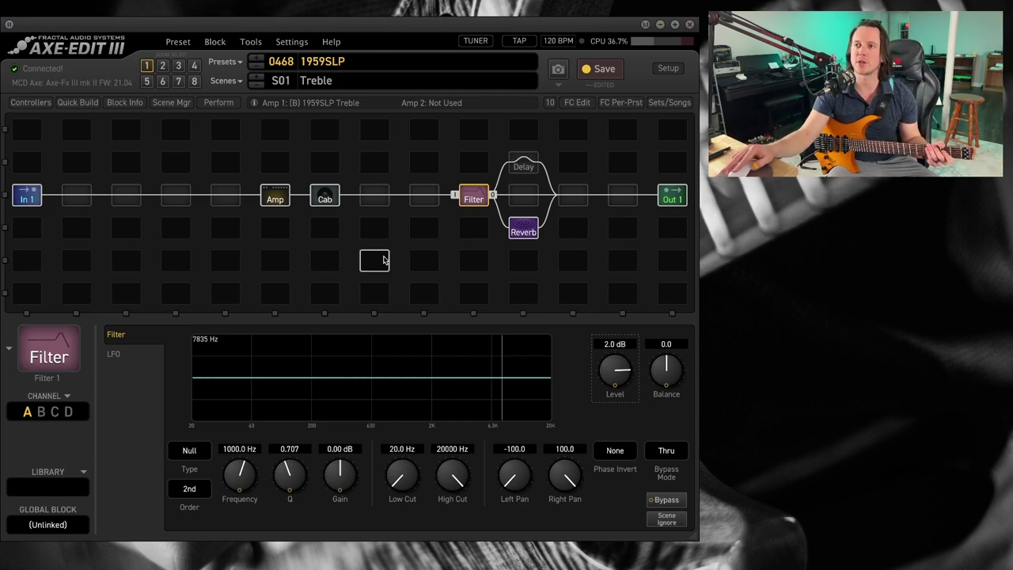
# Step: Reopen Preset Leveling to watch the boosted Output 1 peaking around 1–3 dB, then close it
pyautogui.click(250, 41)
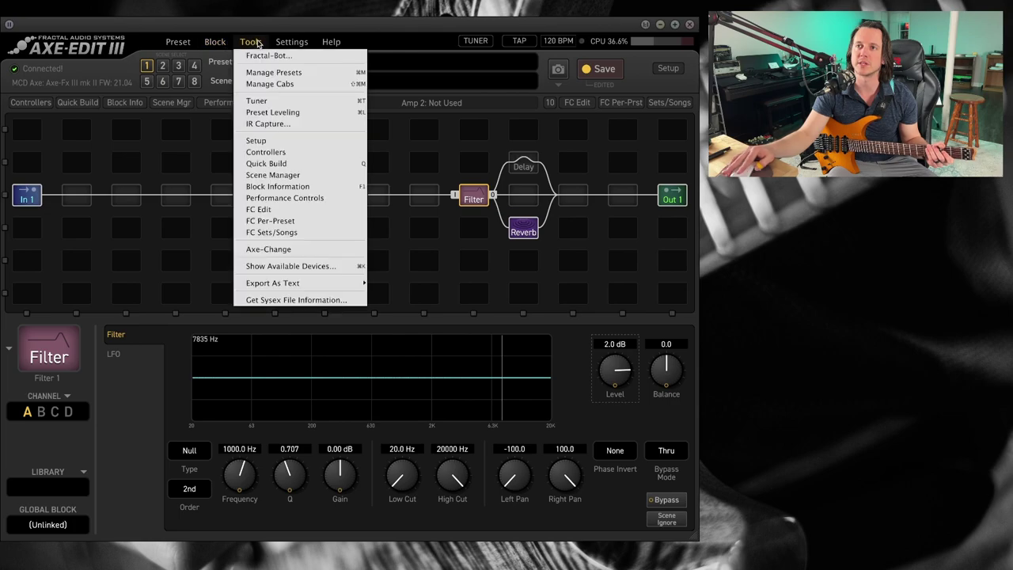
pyautogui.click(260, 112)
pyautogui.moveTo(274, 137); pyautogui.dragTo(249, 130)
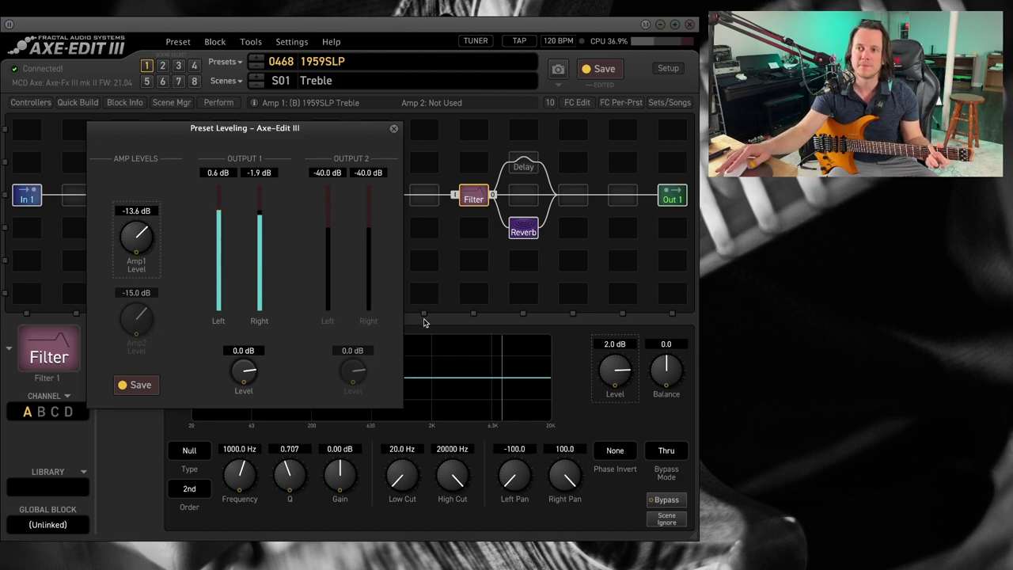
pyautogui.click(472, 198)
# Step: Bypass the Filter block and recheck the output meters in Preset Leveling before closing it
pyautogui.click(472, 198)
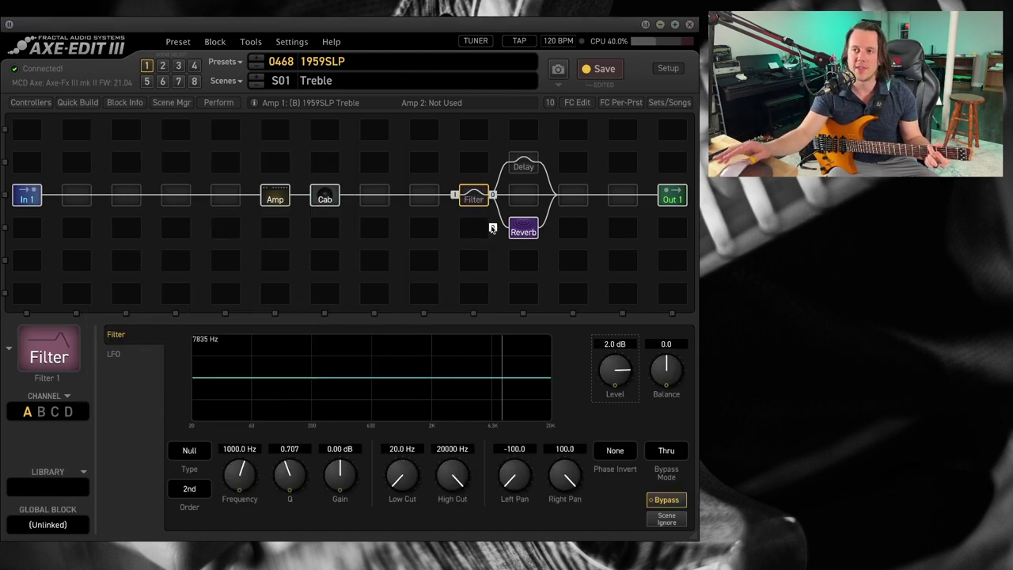
pyautogui.click(250, 41)
pyautogui.click(269, 112)
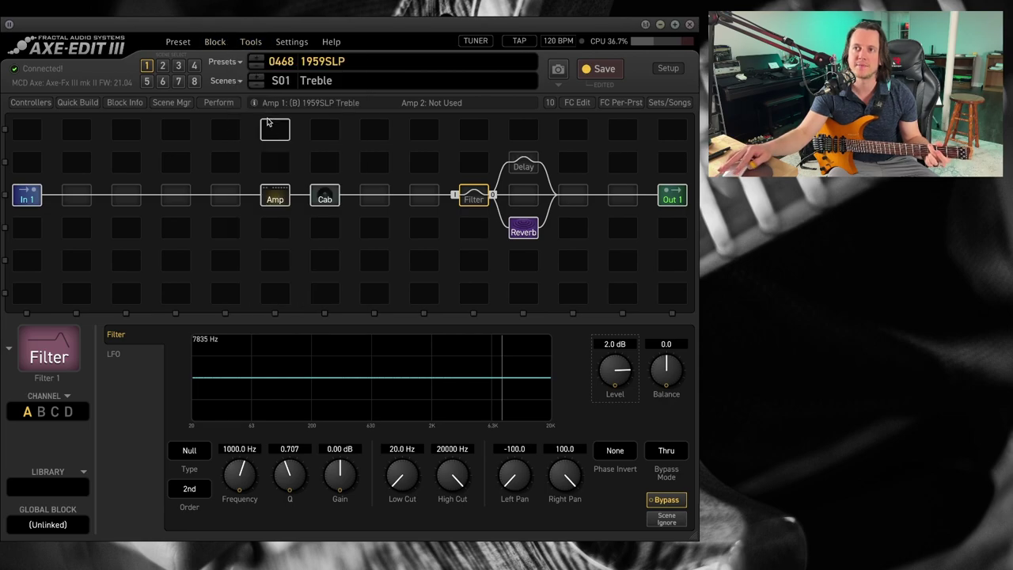
pyautogui.click(251, 42)
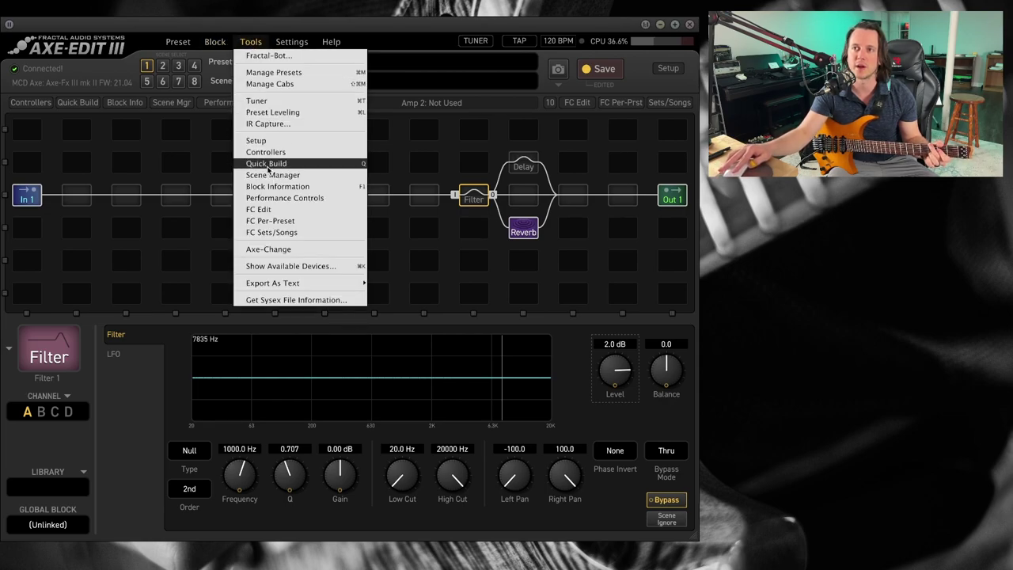
pyautogui.click(272, 113)
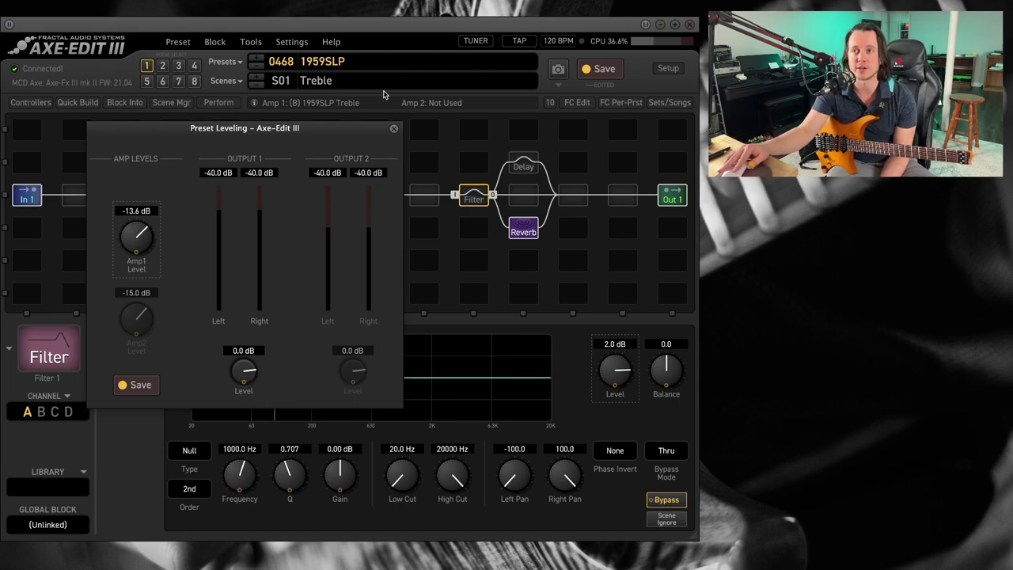
pyautogui.click(393, 128)
# Step: Check the Out 1 mixer Level at 0.0 dB, then the Amp block's level at -13.6 dB
pyautogui.click(670, 195)
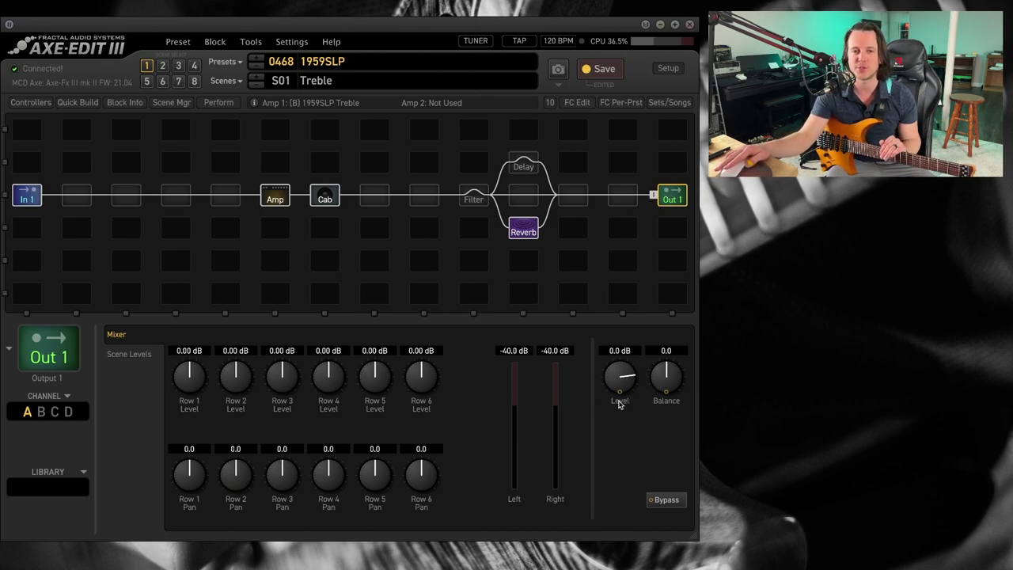
pyautogui.click(273, 200)
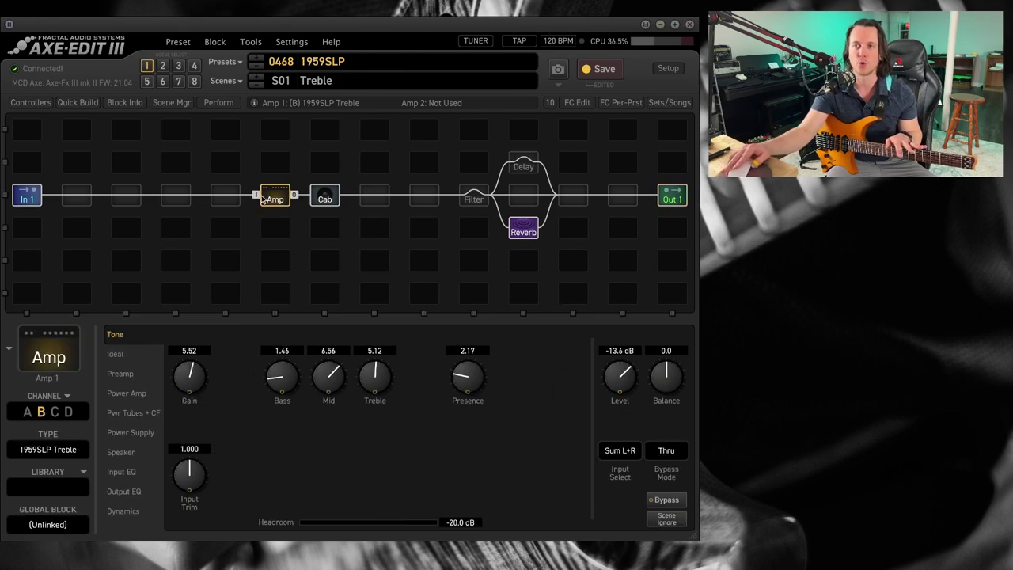
# Step: Deselect the Amp block and show Setup > Audio, where Outputs 1 and 2 read +4 dBu
pyautogui.click(625, 227)
pyautogui.click(665, 69)
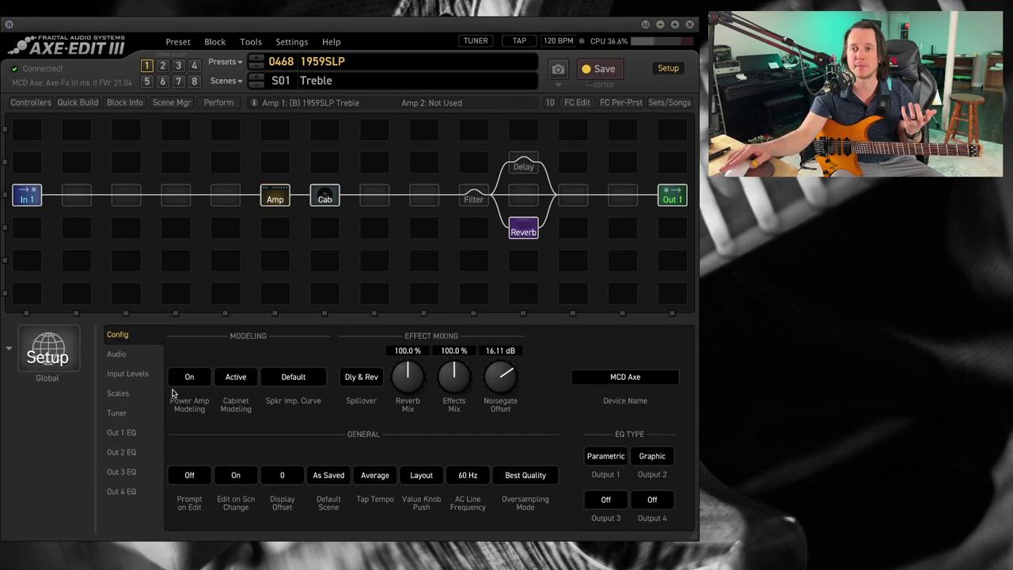
pyautogui.click(111, 356)
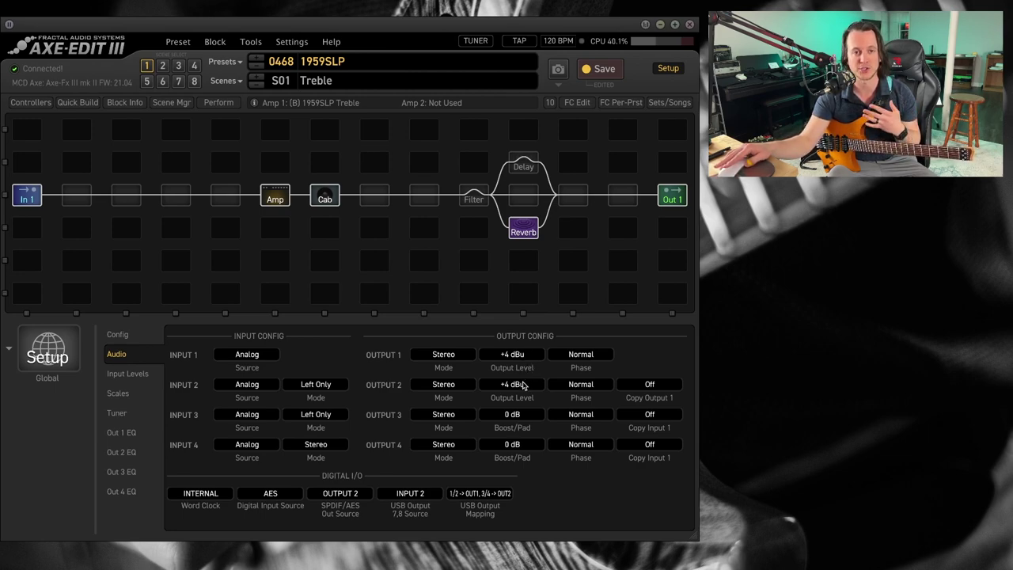
# Step: Pick -10 dBV in Output 1's Output Level dropdown, replacing +4 dBu
pyautogui.click(513, 355)
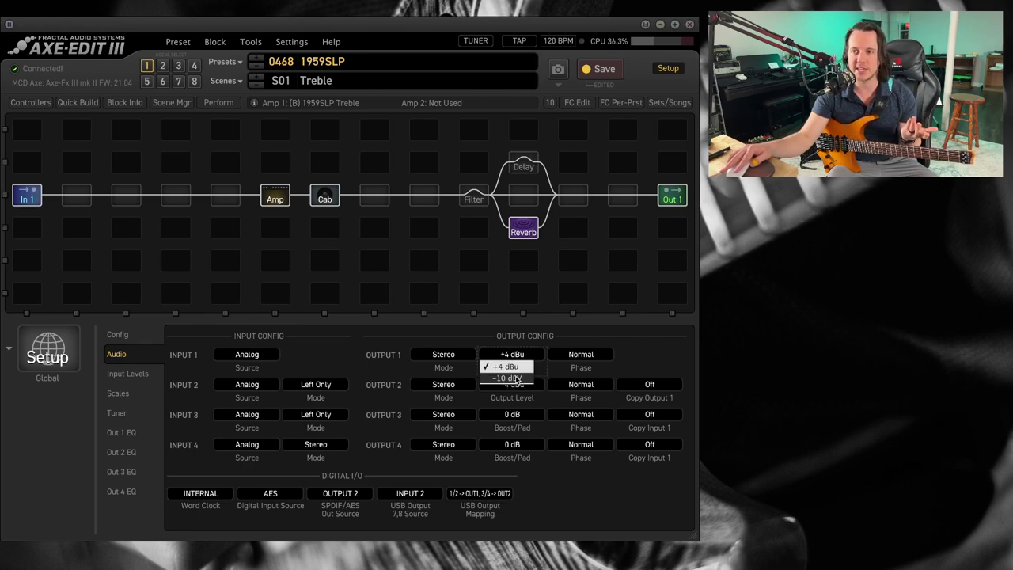
pyautogui.click(513, 384)
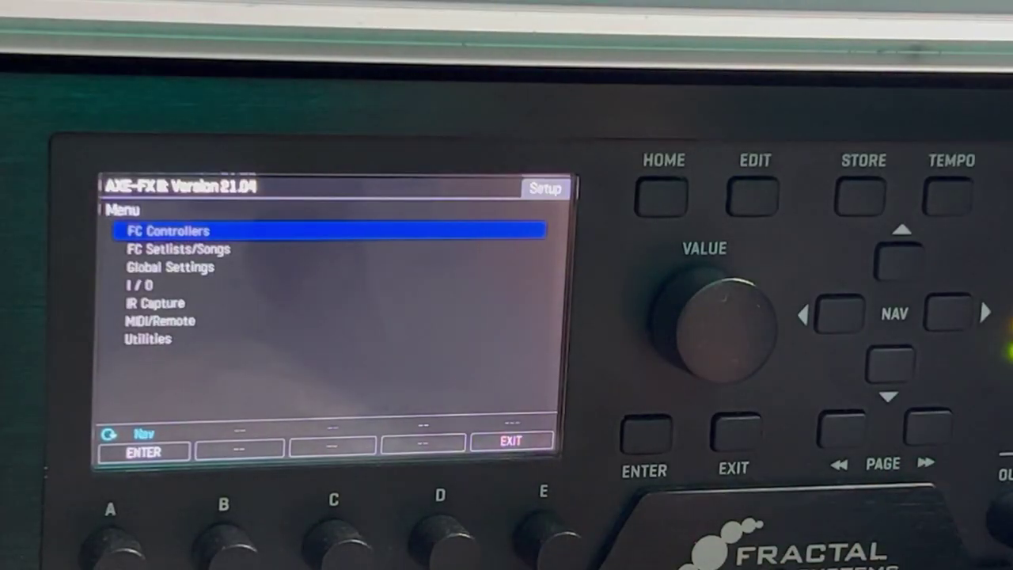
# Step: On the hardware, go to Setup > Utilities ADC Levels and read OUT 1 and OUT 2 at 75%
pyautogui.click(890, 364)
pyautogui.click(891, 364)
pyautogui.click(890, 365)
pyautogui.click(891, 364)
pyautogui.click(891, 364)
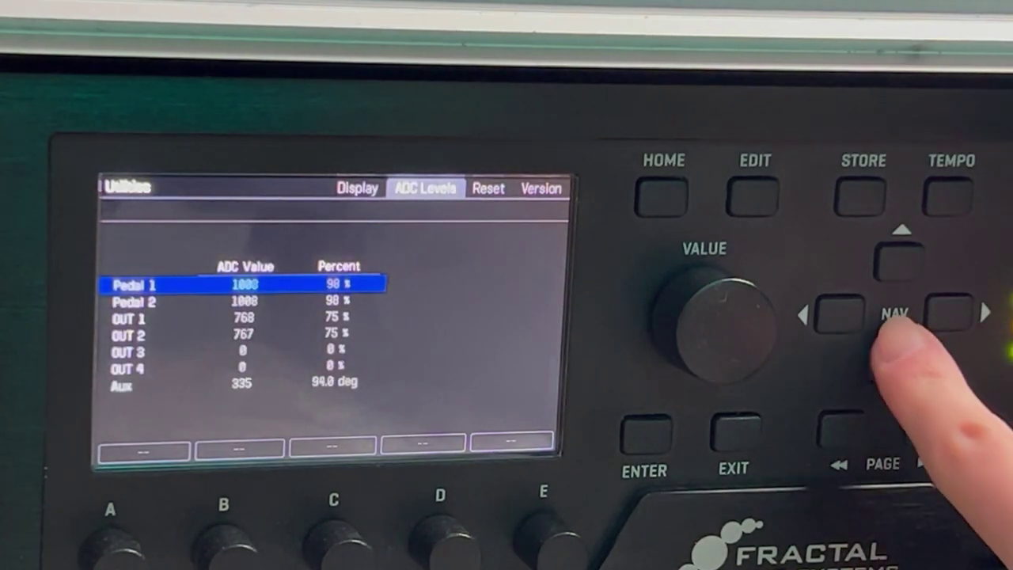
pyautogui.click(891, 364)
pyautogui.click(891, 364)
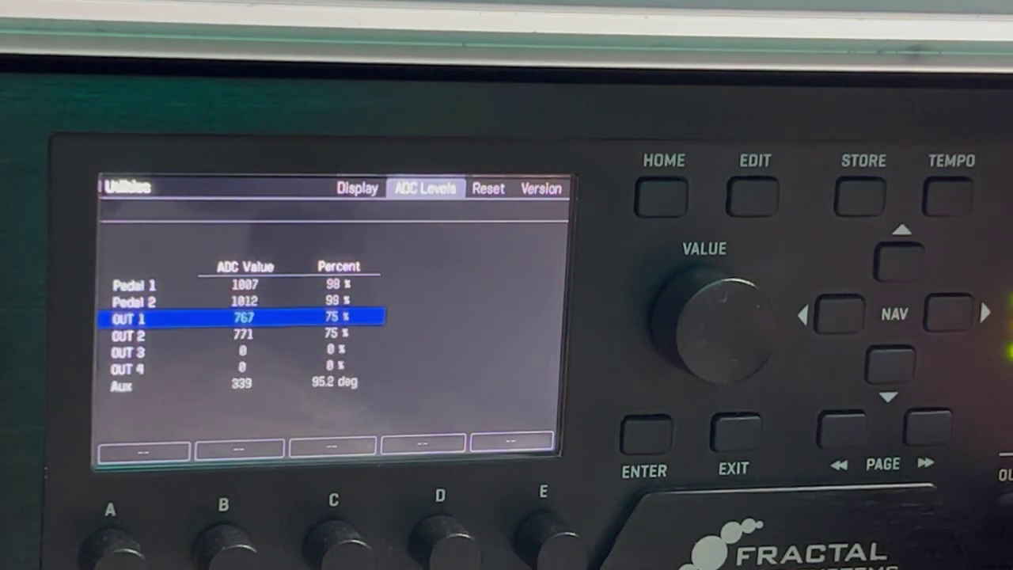